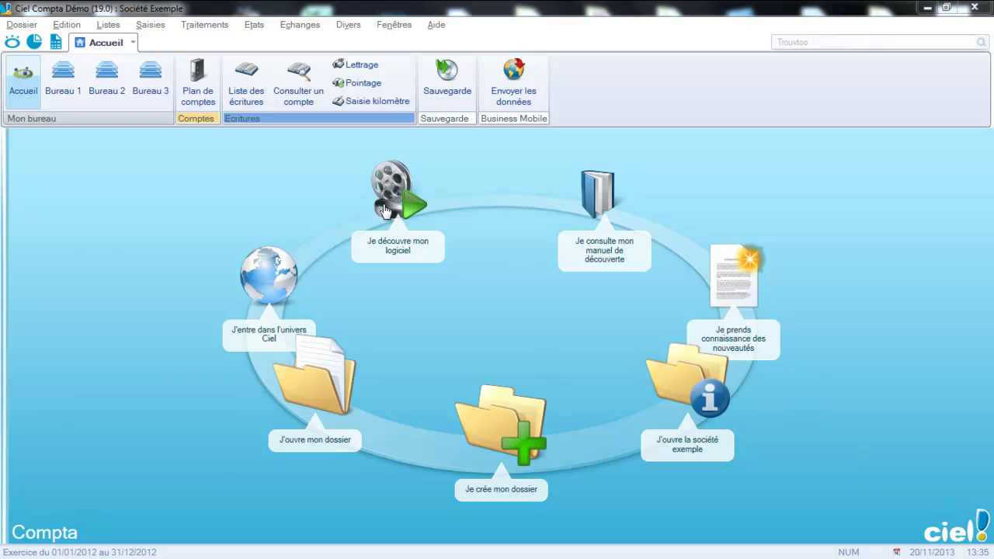
# Step: Add new TVA rates of 20 % and 10 % to the rate list in the company's TVA parameters
pyautogui.click(23, 24)
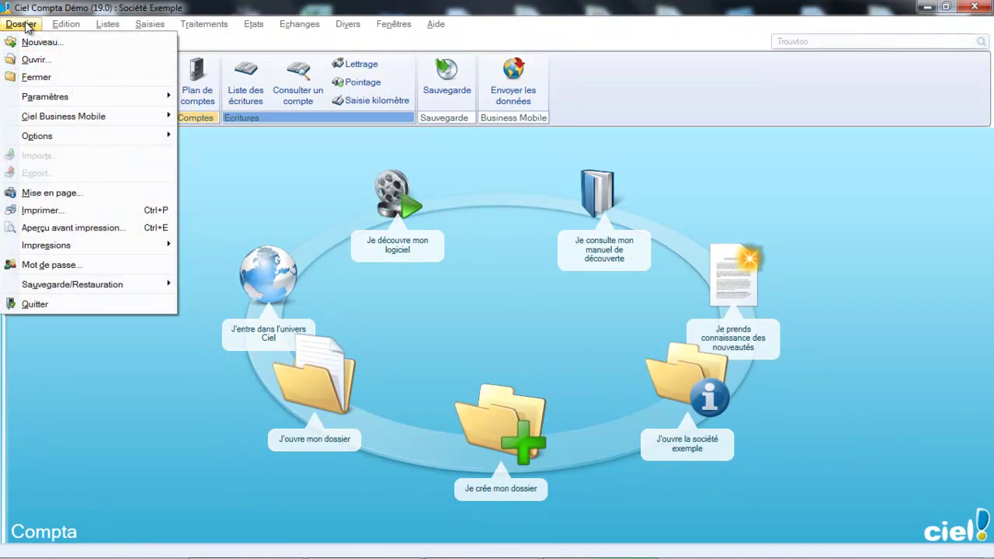
pyautogui.moveTo(148, 96)
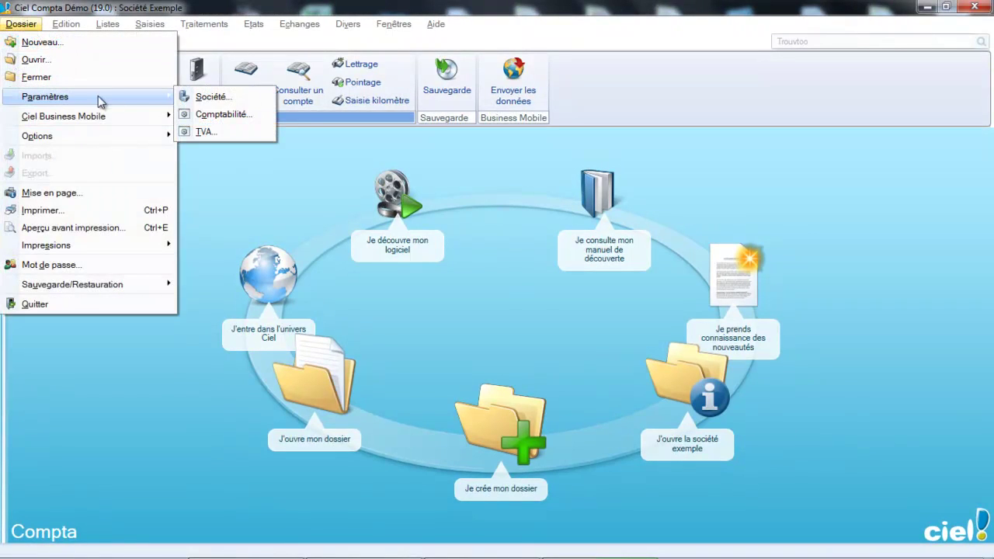
pyautogui.click(202, 132)
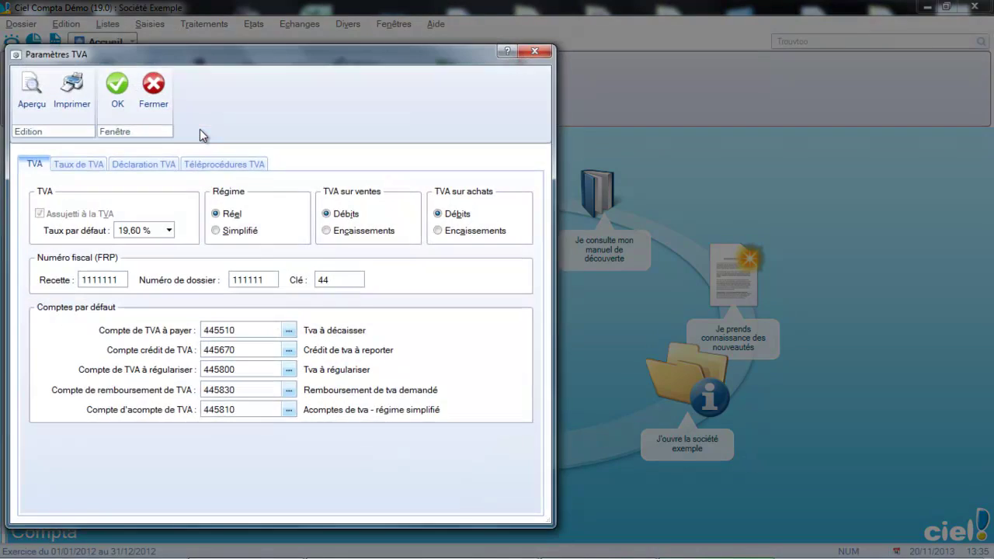
pyautogui.click(89, 164)
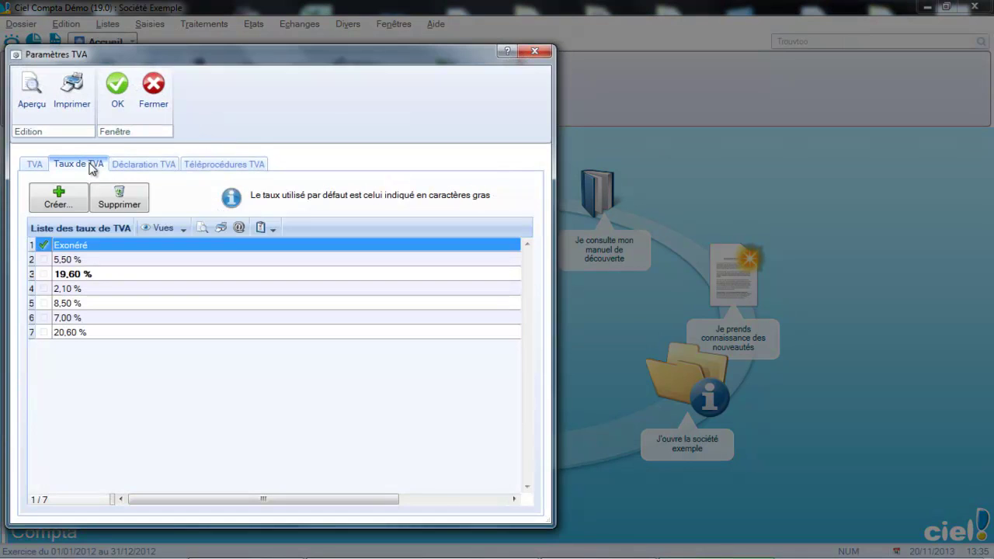
pyautogui.click(59, 198)
pyautogui.write('20')
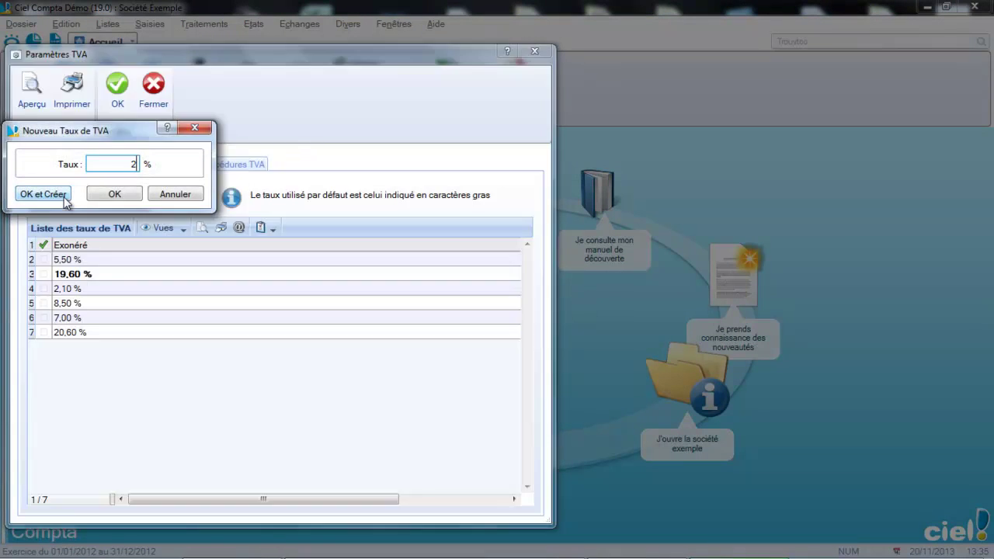
pyautogui.click(42, 195)
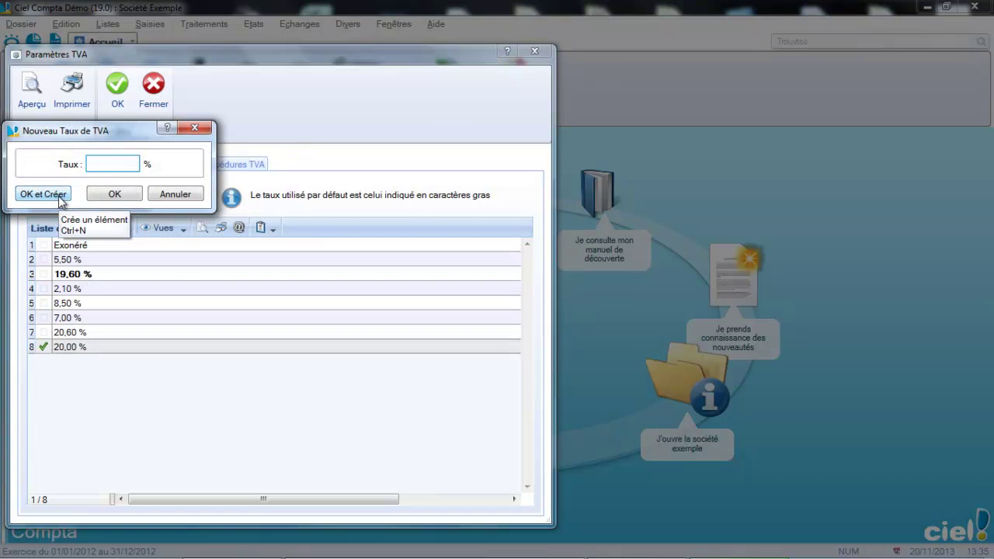
pyautogui.write('10')
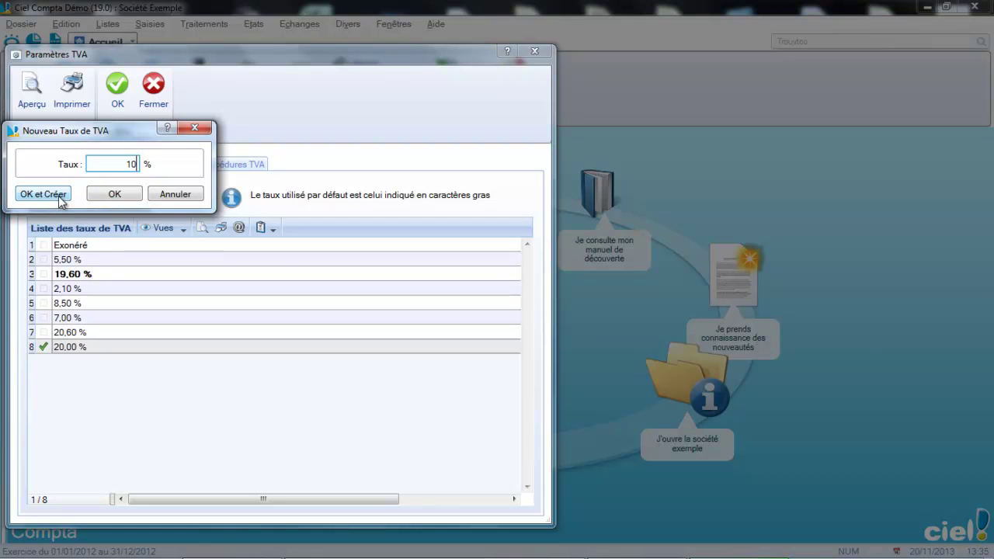
pyautogui.click(115, 194)
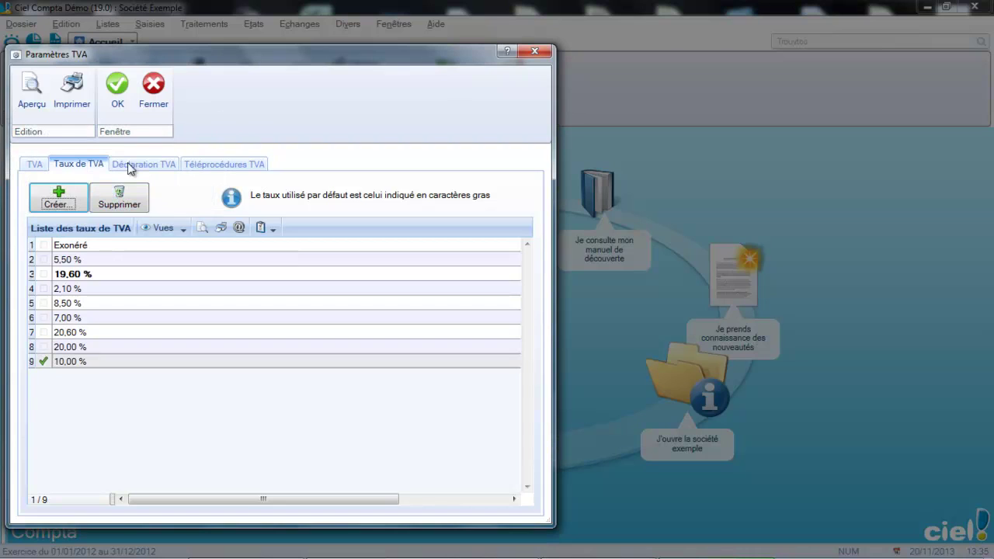
# Step: Set the default TVA rate to 20,00 % and validate the TVA parameters
pyautogui.click(31, 166)
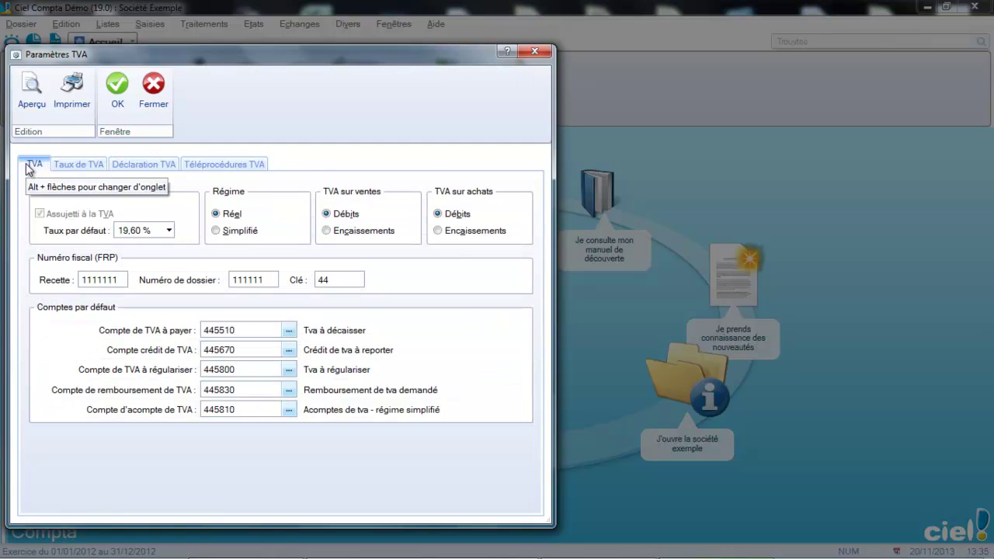
pyautogui.click(170, 231)
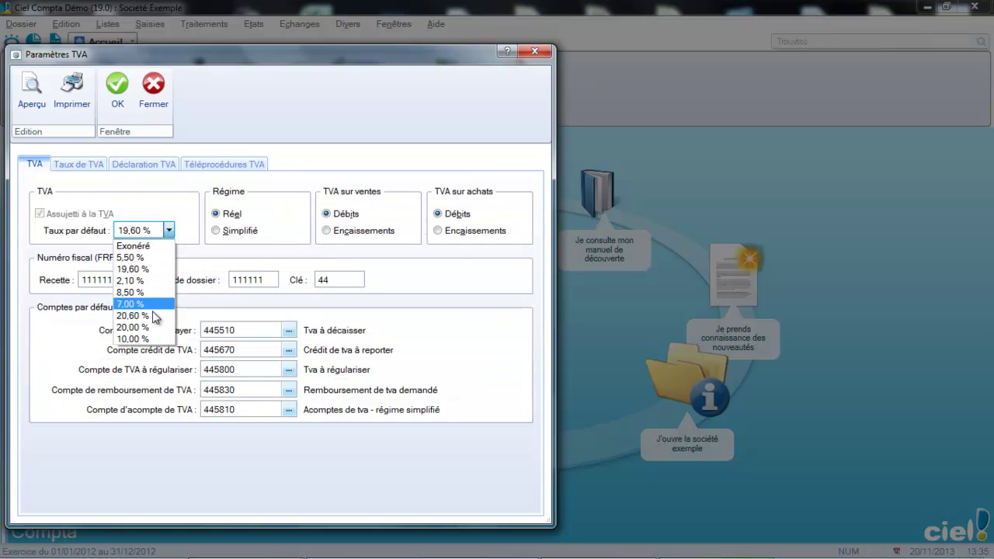
pyautogui.click(147, 328)
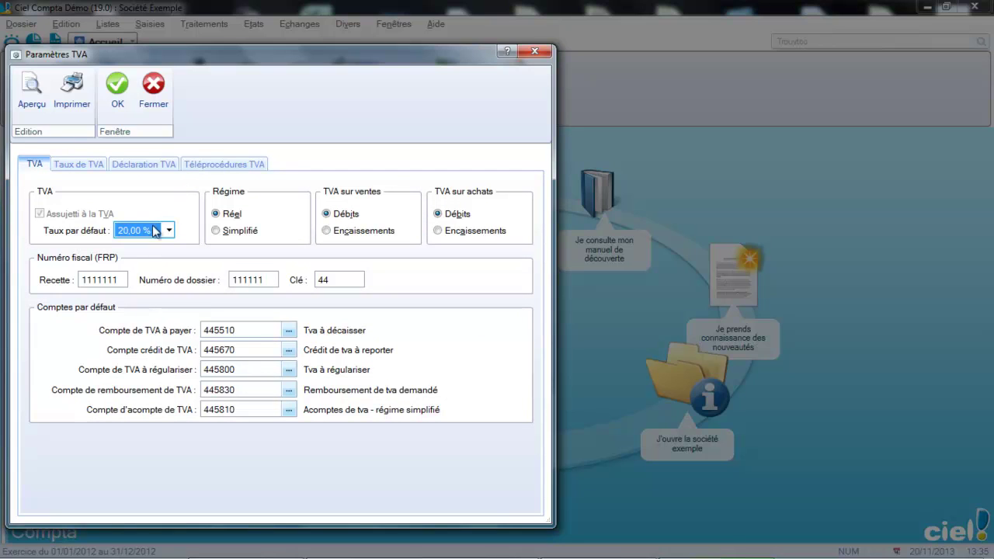
pyautogui.click(118, 98)
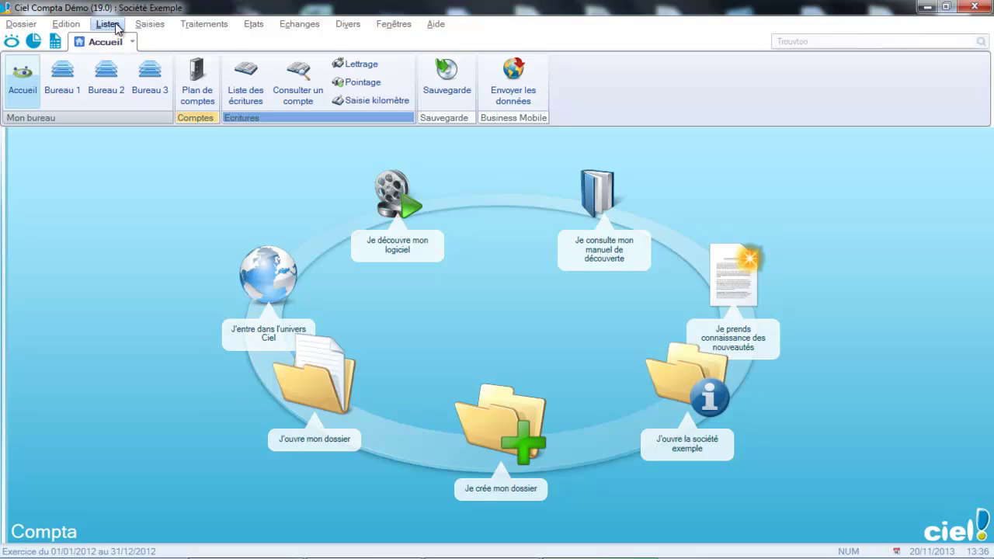
# Step: Open the chart of accounts and search it for the deductible TVA accounts starting with 44566
pyautogui.click(108, 24)
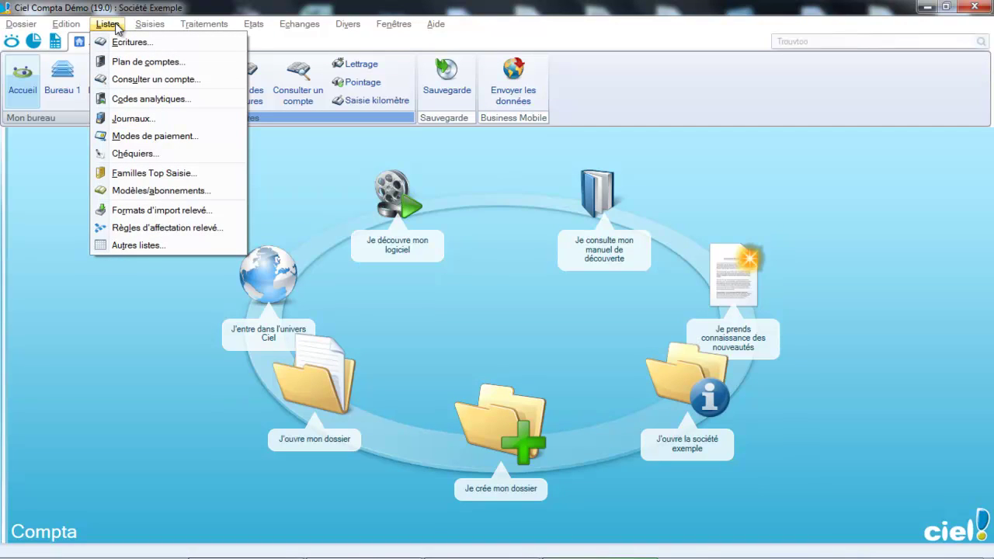
pyautogui.click(129, 64)
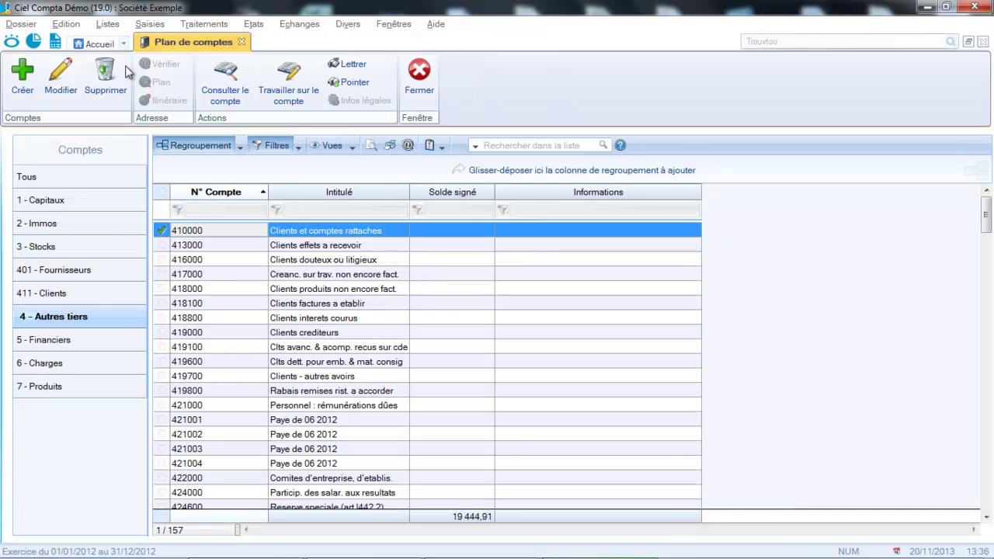
pyautogui.click(496, 147)
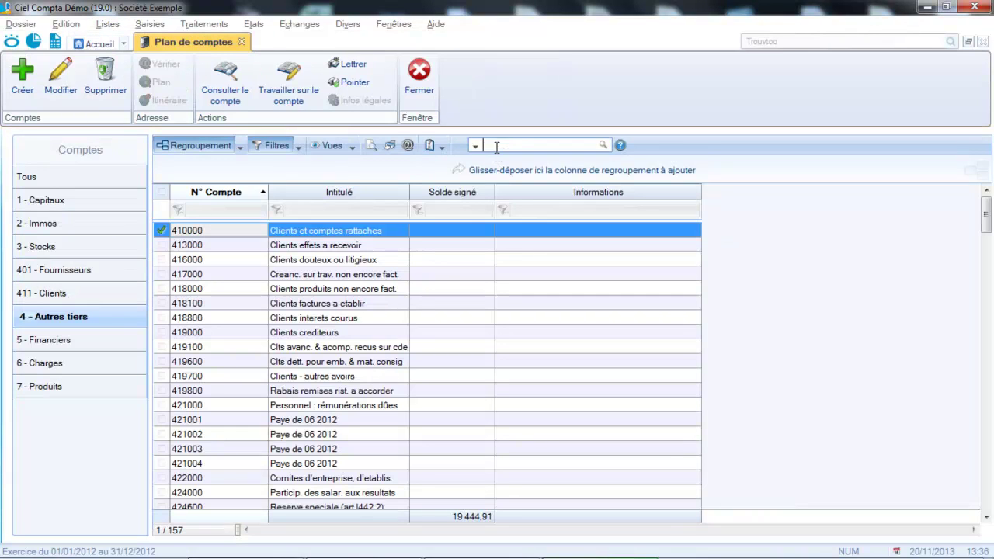
pyautogui.write('44566')
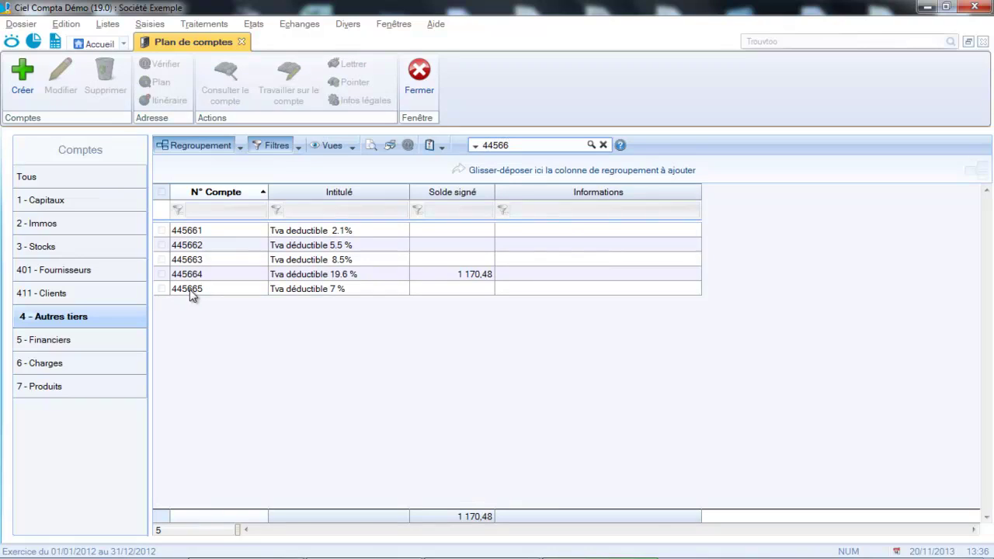
# Step: Create a new account numbered 445666 with the title "Taux de tva déductible à 20%"
pyautogui.click(24, 87)
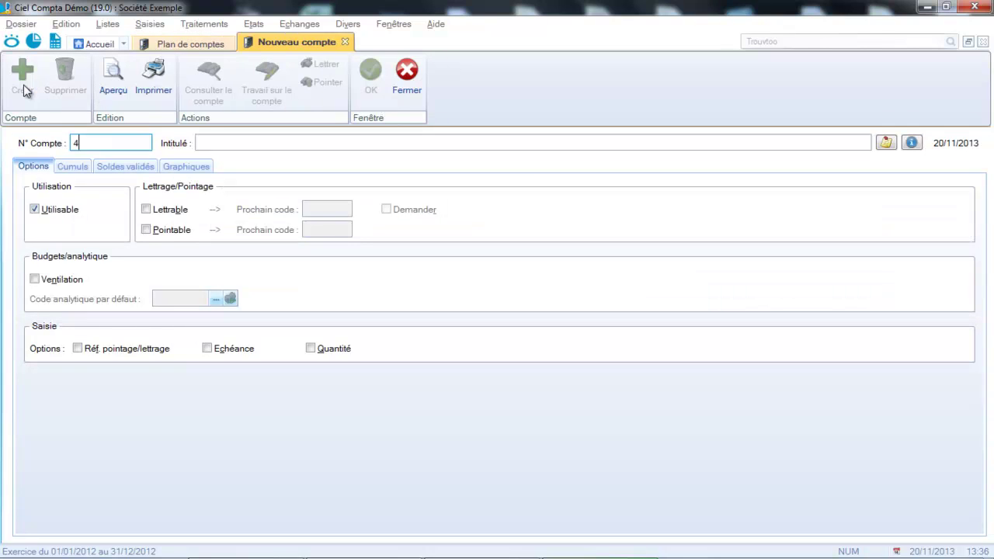
pyautogui.write('45')
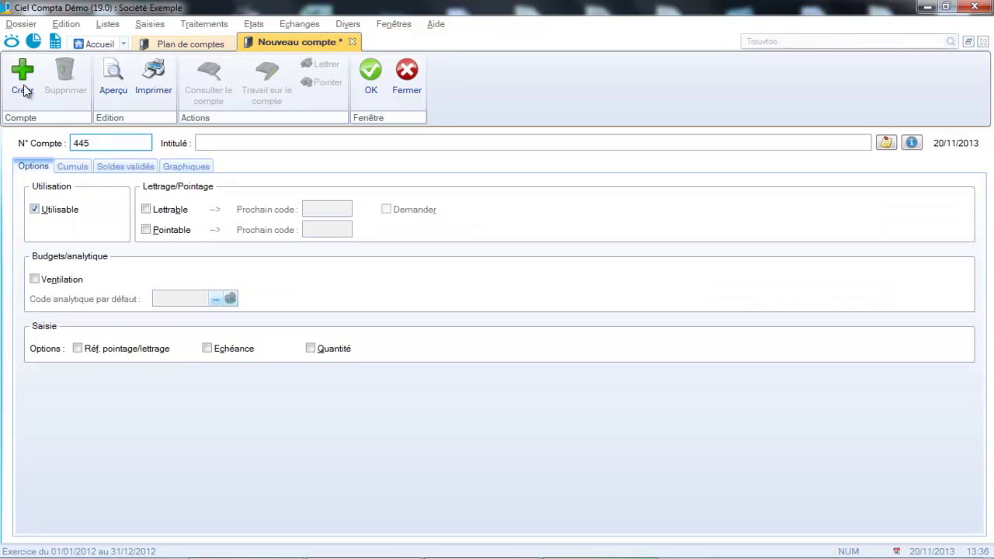
pyautogui.write('666')
pyautogui.click(266, 143)
pyautogui.write('T')
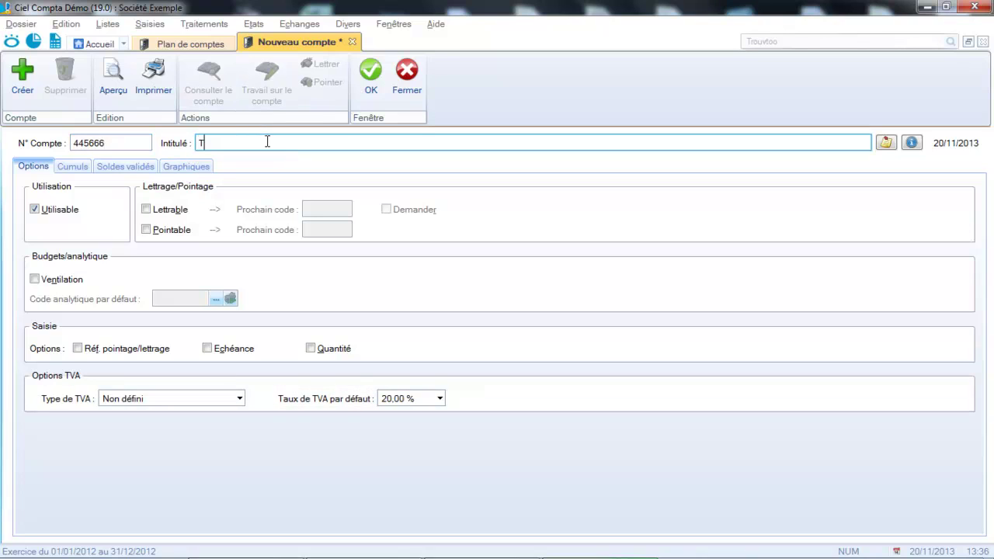
pyautogui.write('auxde')
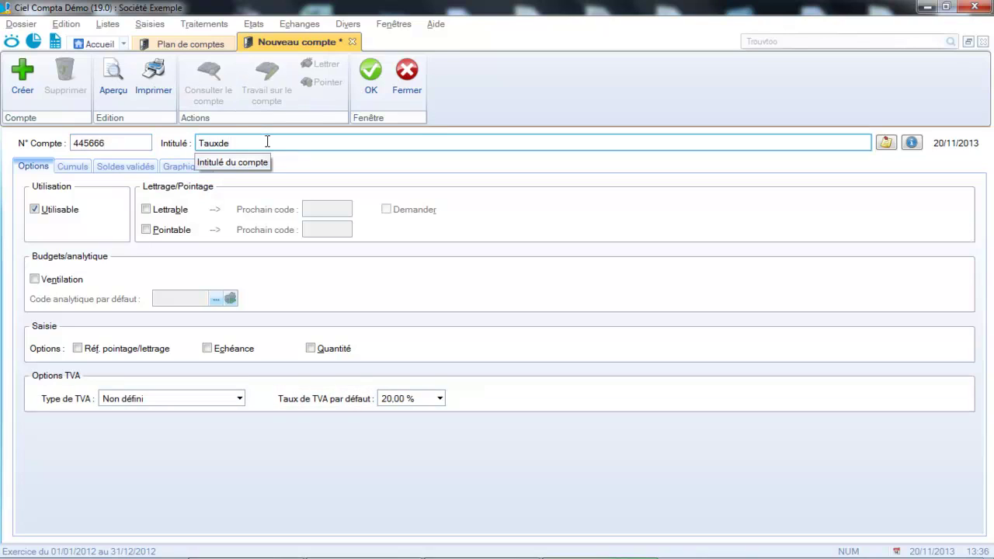
pyautogui.press('BackSpace')
pyautogui.press('BackSpace')
pyautogui.write('de ')
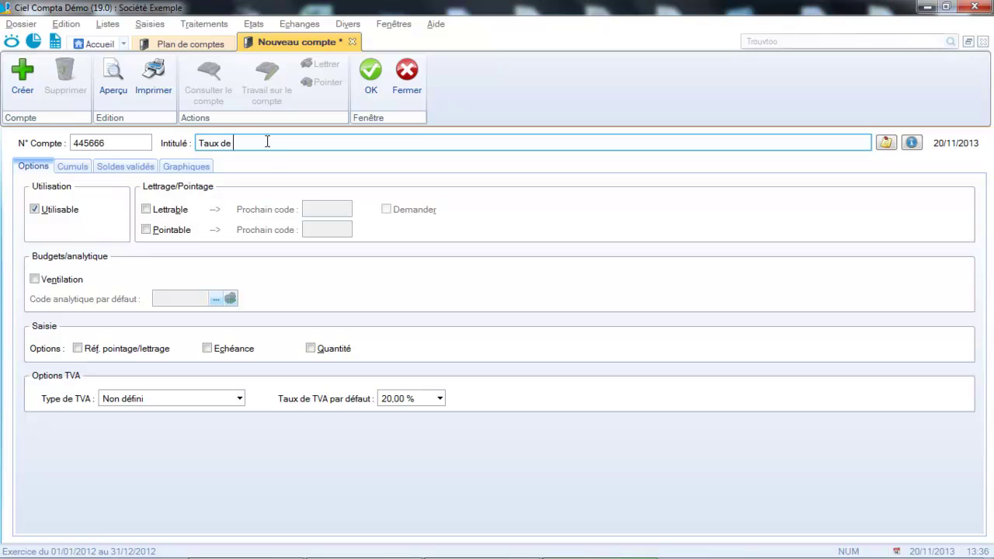
pyautogui.write('tva déductible à 20%')
# Step: Set the new account's TVA type to Déductible, make it Lettrable and save the account
pyautogui.click(223, 401)
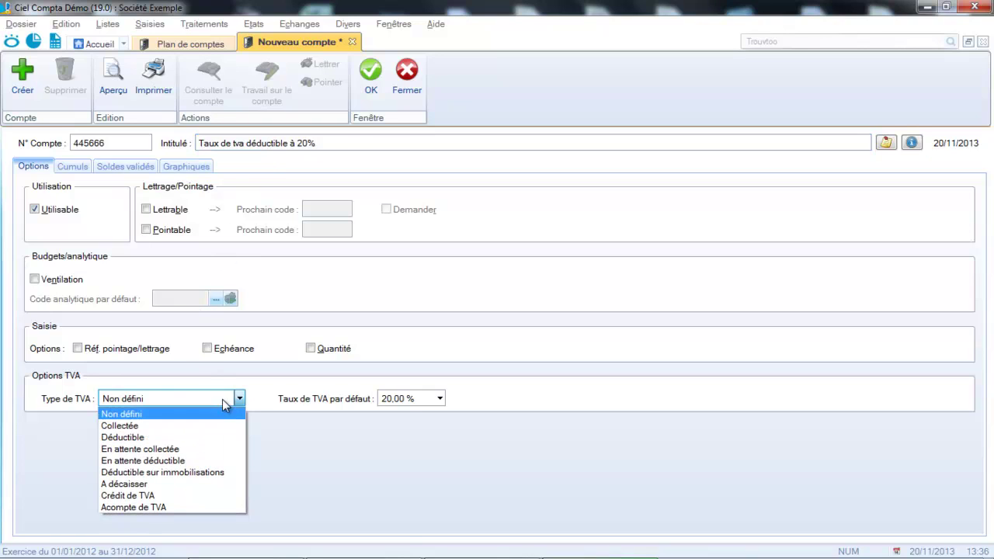
pyautogui.click(165, 438)
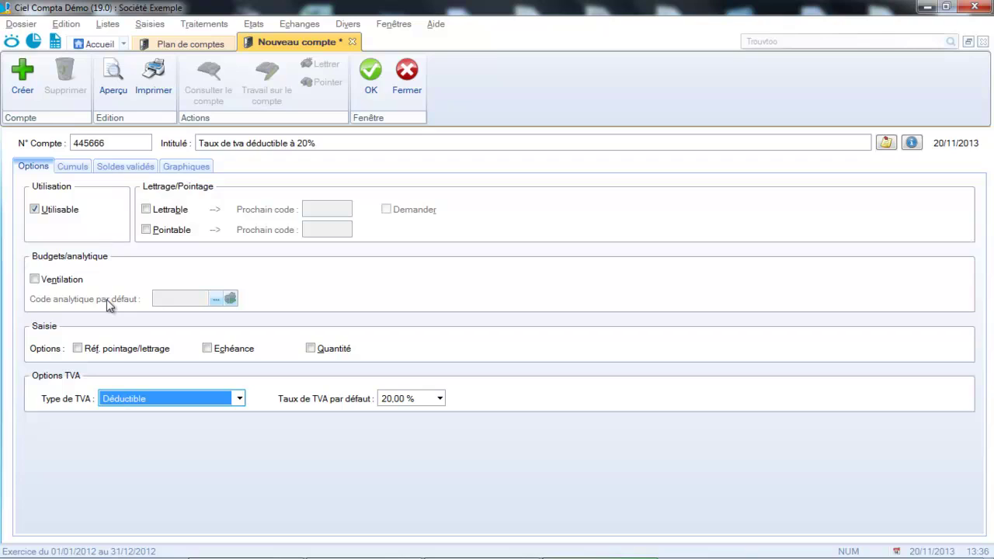
pyautogui.click(147, 209)
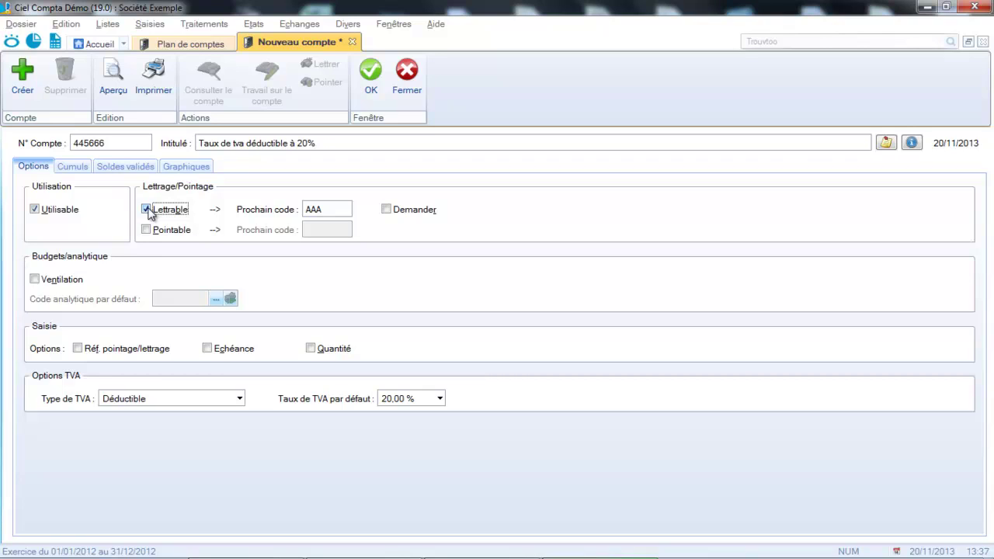
pyautogui.click(371, 74)
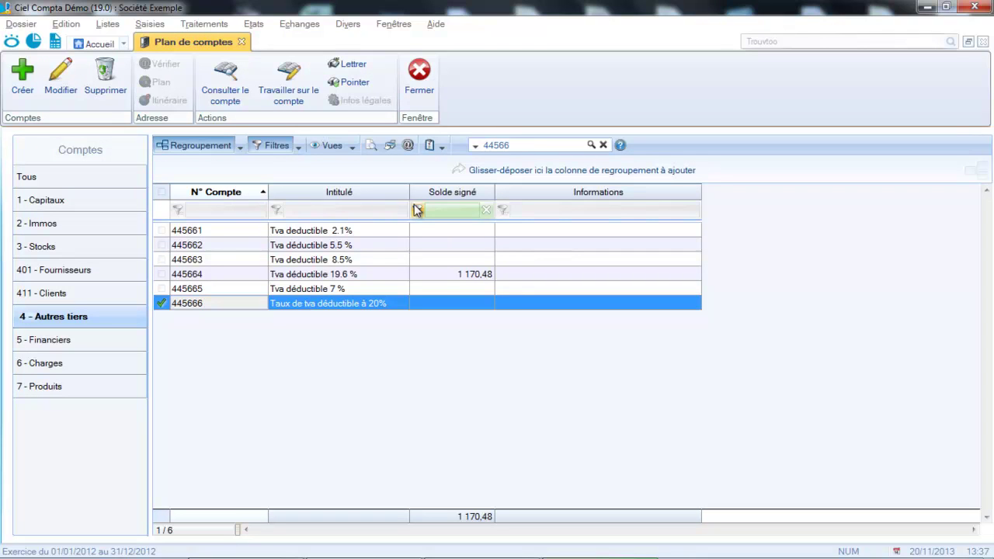
# Step: Search the chart of accounts for the collected TVA accounts starting with 4457
pyautogui.click(525, 145)
pyautogui.press('BackSpace')
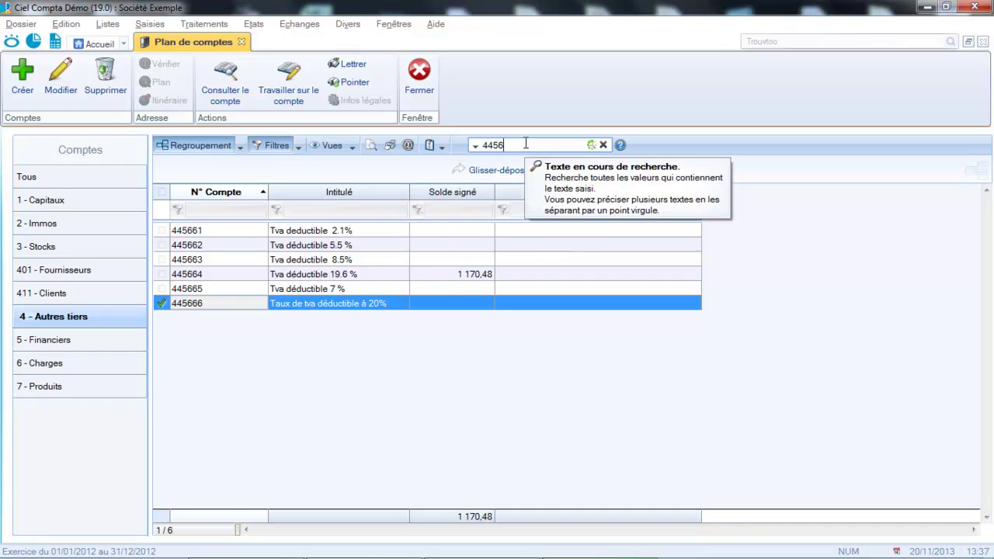
pyautogui.press('BackSpace')
pyautogui.write('7')
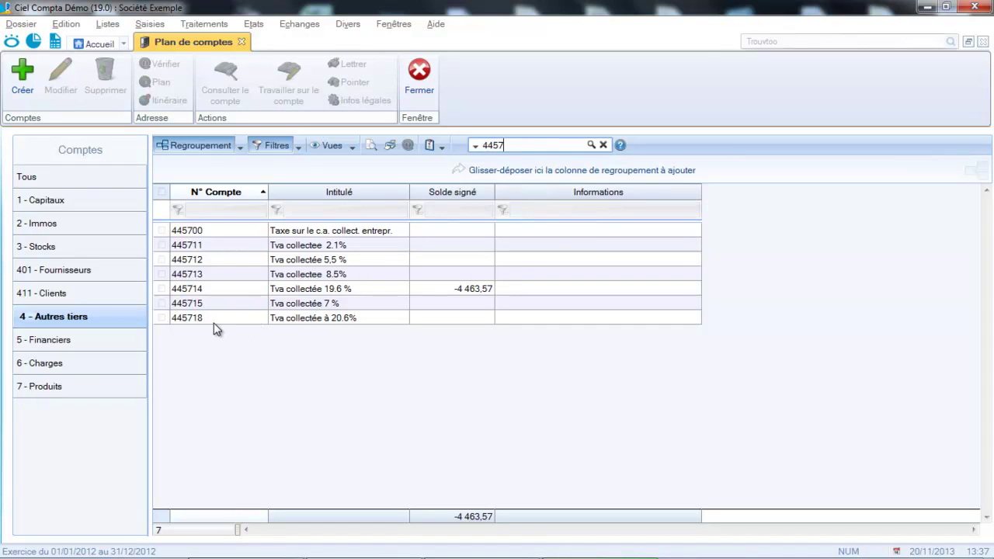
# Step: Create a new account numbered 445719 with the title "Taux de tva collectée 20%"
pyautogui.click(19, 78)
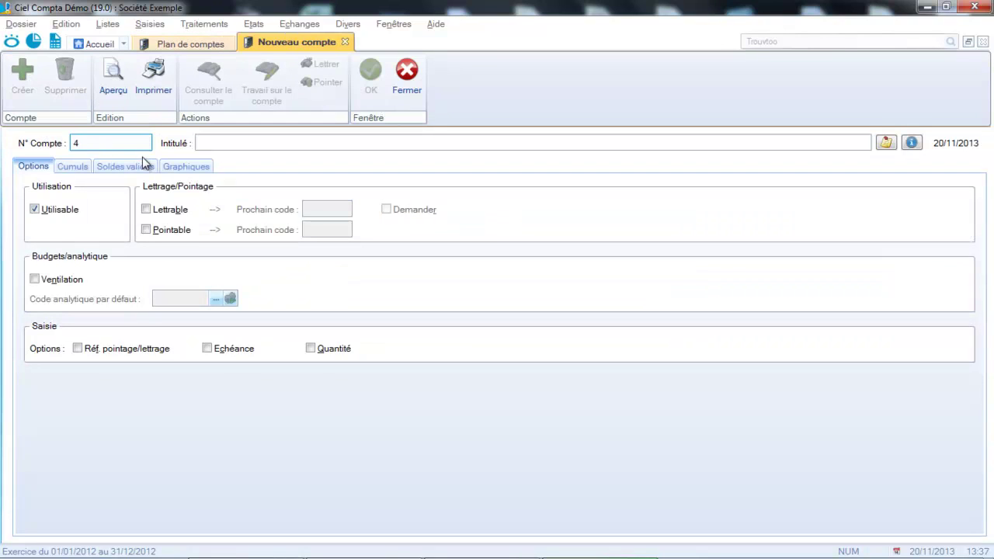
pyautogui.write('45719')
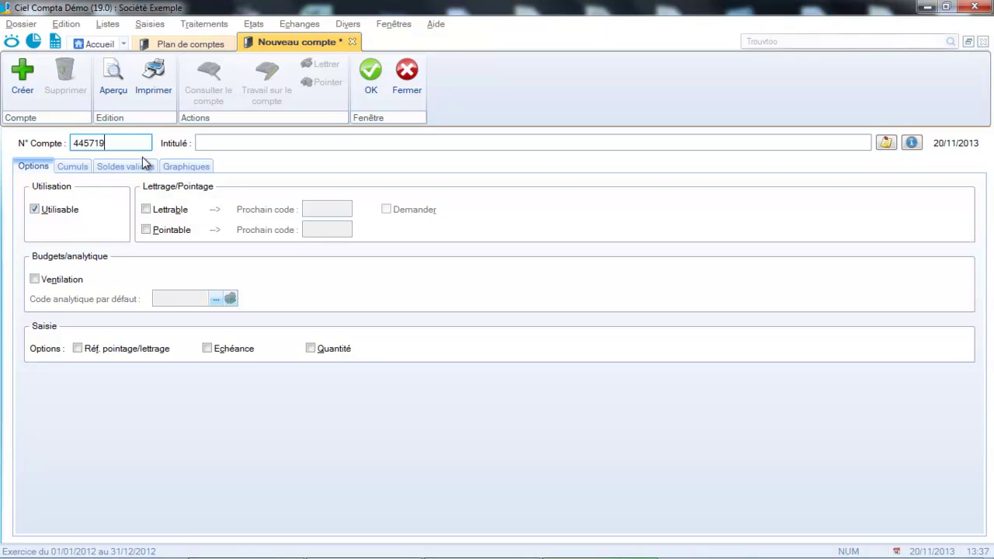
pyautogui.click(234, 142)
pyautogui.write('T')
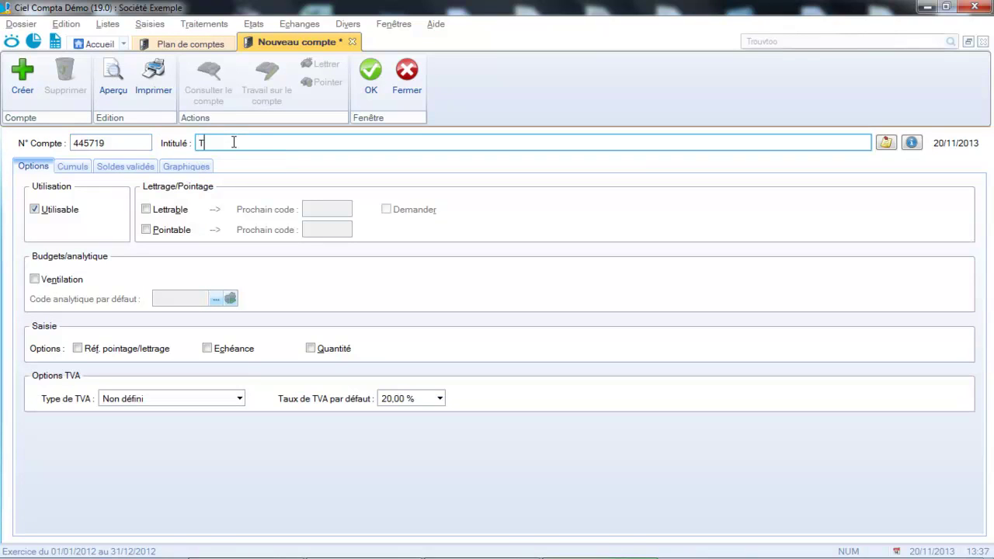
pyautogui.write('aux de tva c')
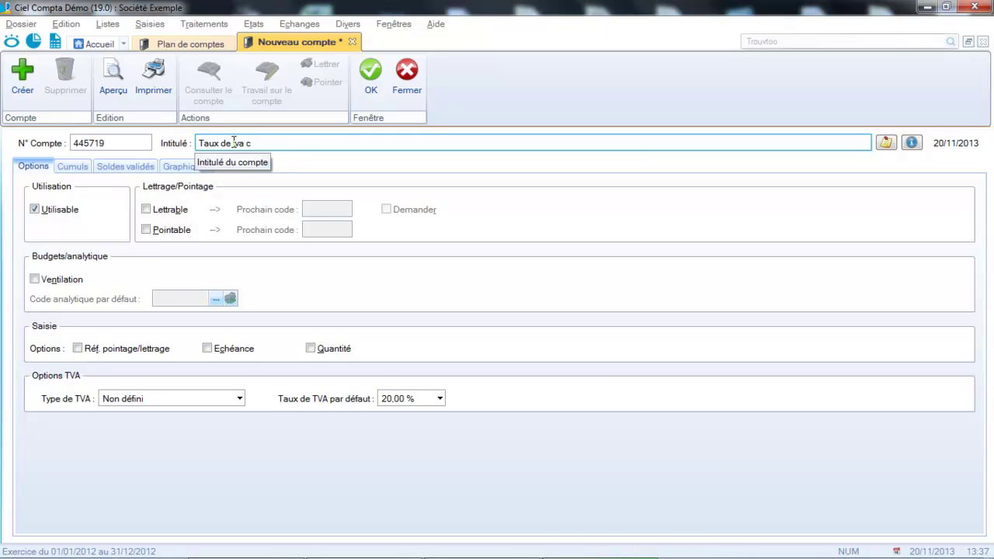
pyautogui.write('ollectée ')
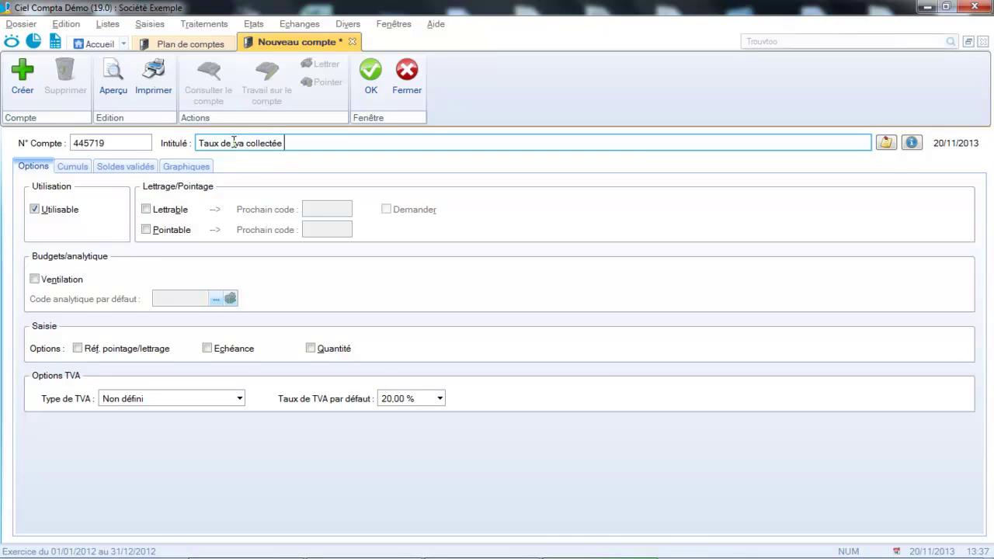
pyautogui.write('20')
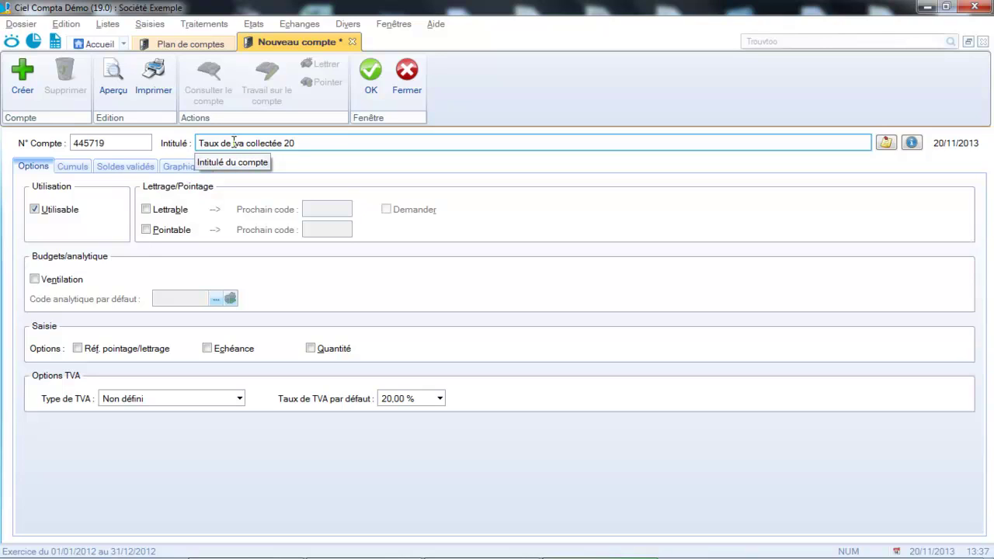
pyautogui.write('%')
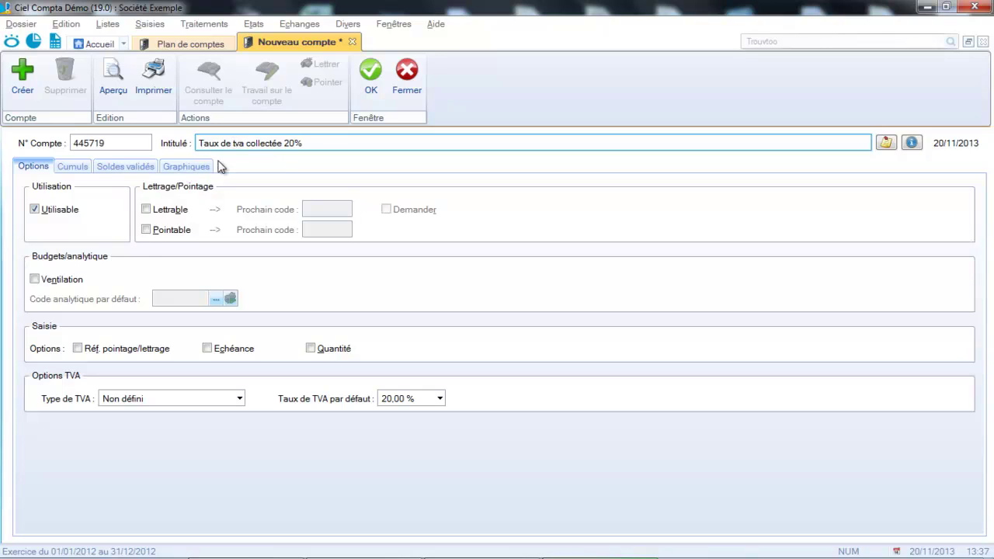
# Step: Set the new 445719 account's TVA type to Collectée, make it Lettrable and save the account
pyautogui.click(172, 397)
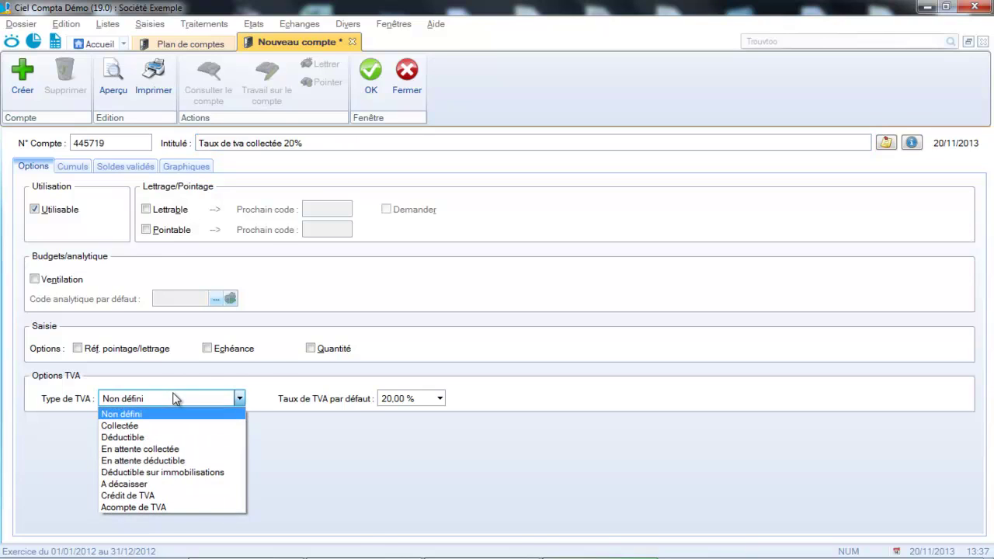
pyautogui.click(160, 432)
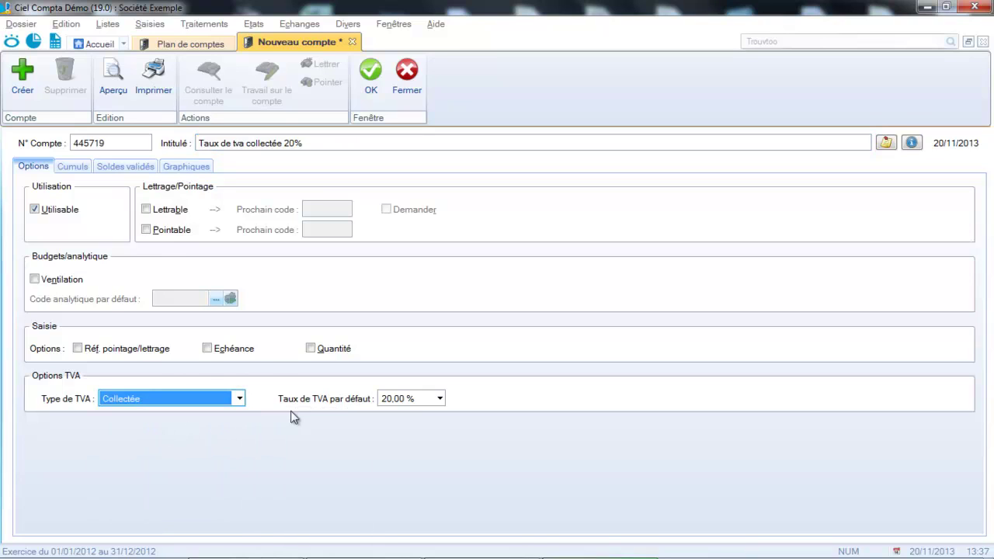
pyautogui.click(146, 209)
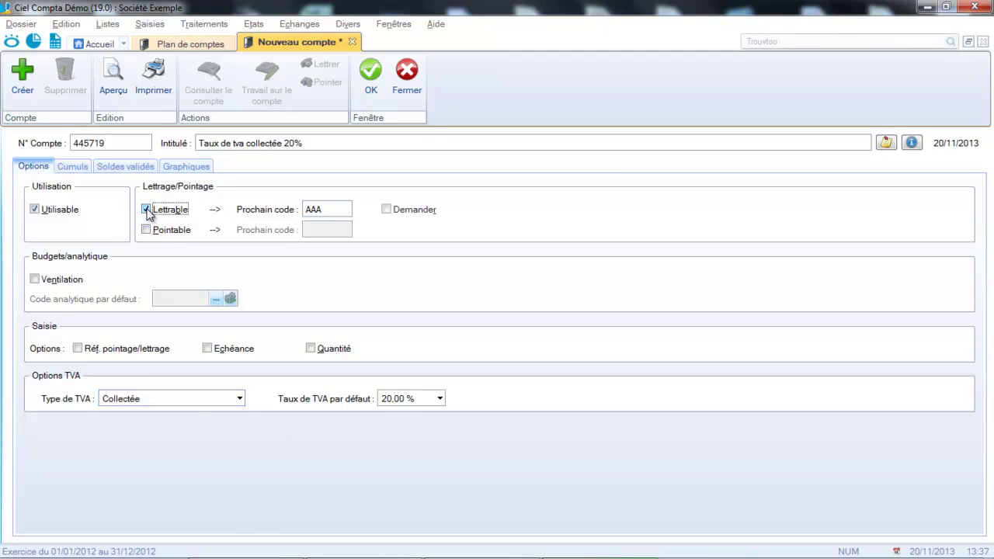
pyautogui.click(378, 74)
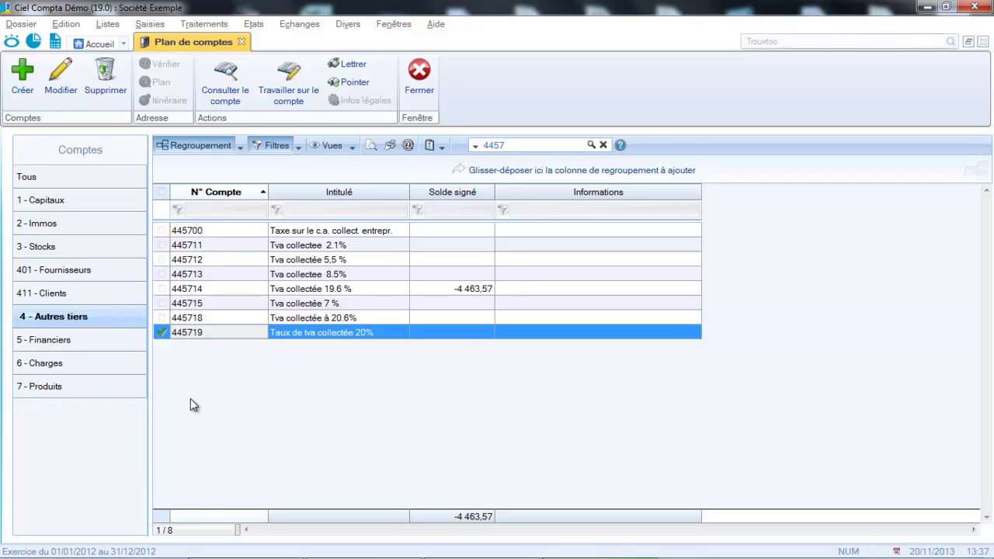
# Step: Search the chart of accounts for the pending TVA accounts starting with 4458, then close the chart
pyautogui.click(508, 144)
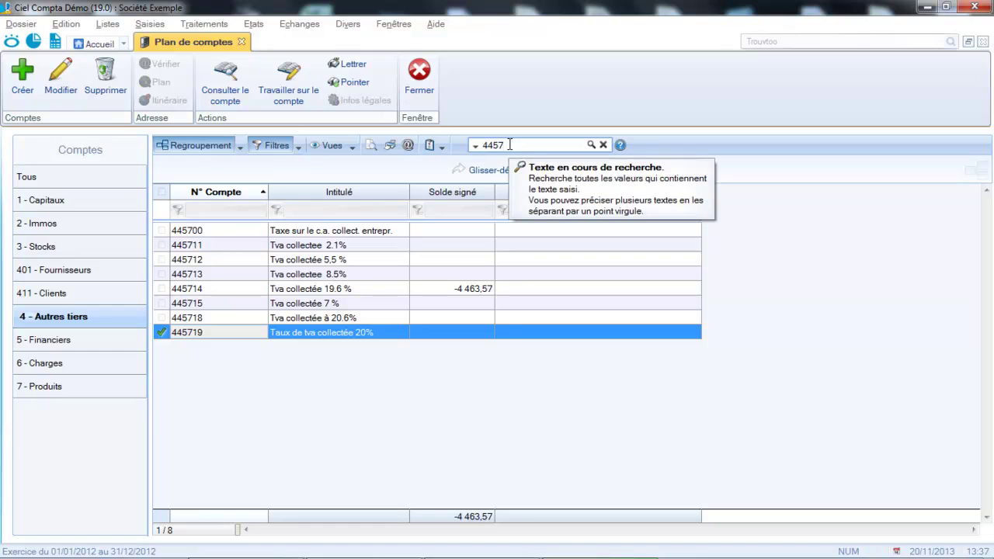
pyautogui.press('BackSpace')
pyautogui.write('8')
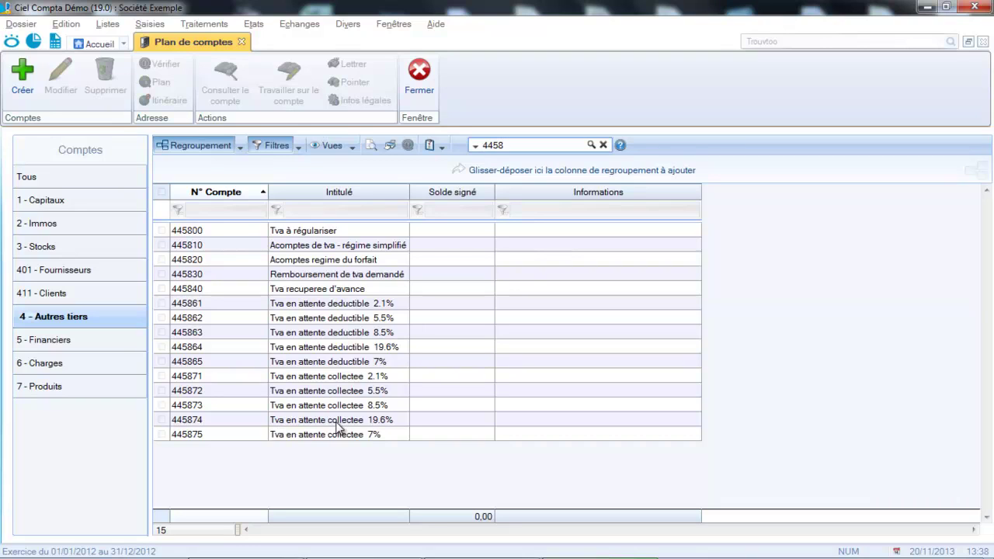
pyautogui.click(420, 78)
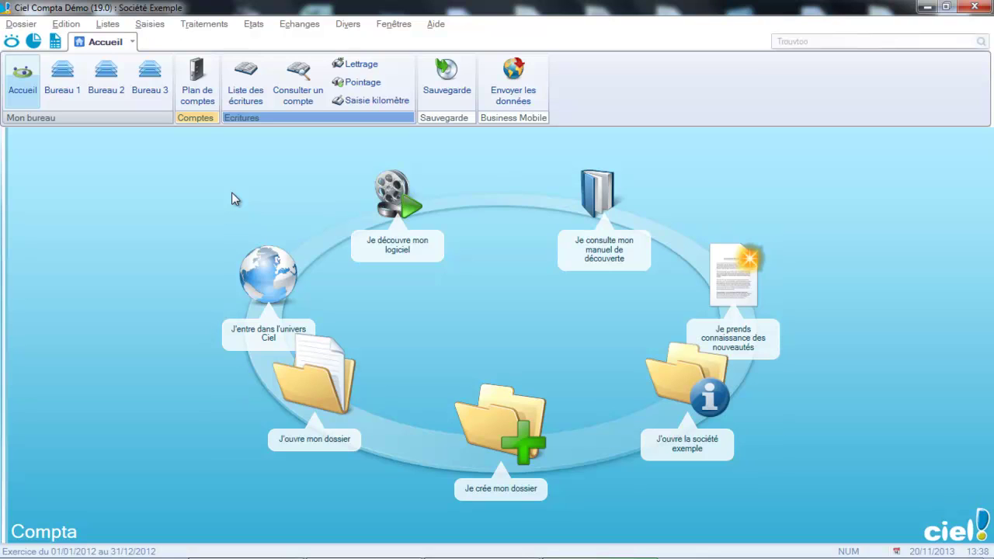
# Step: Open the chart of accounts and bring up the 613100 LOYER BUREAU account from the Charges class
pyautogui.click(107, 23)
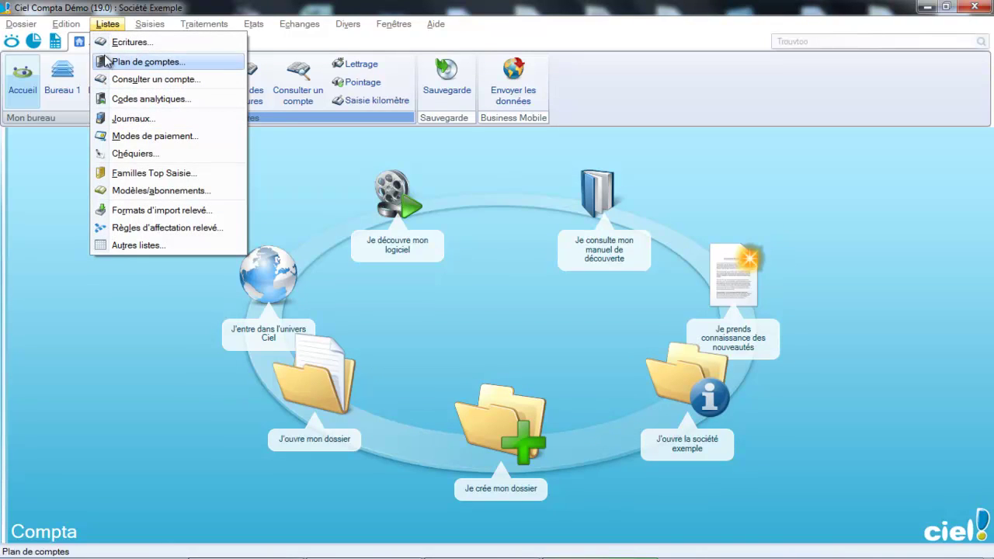
pyautogui.click(106, 62)
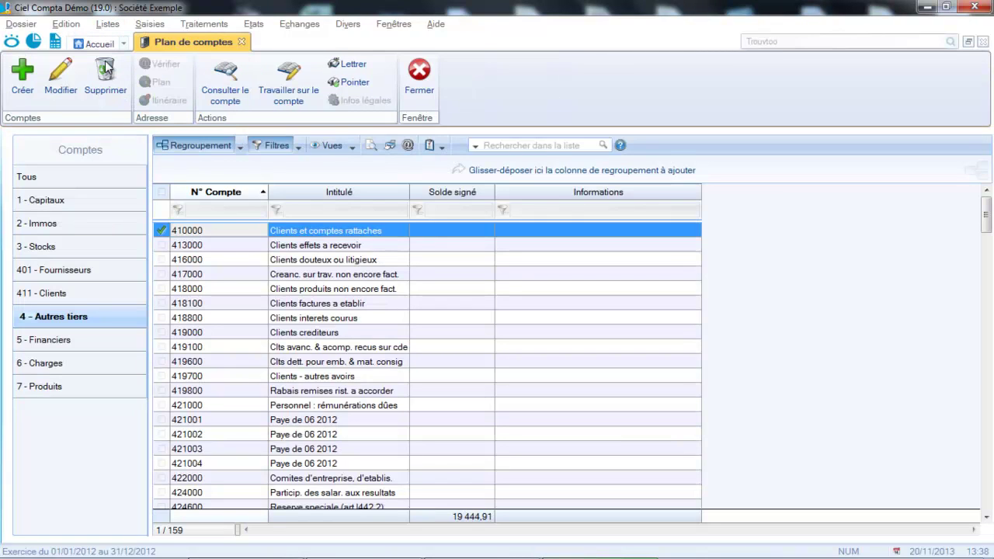
pyautogui.click(67, 365)
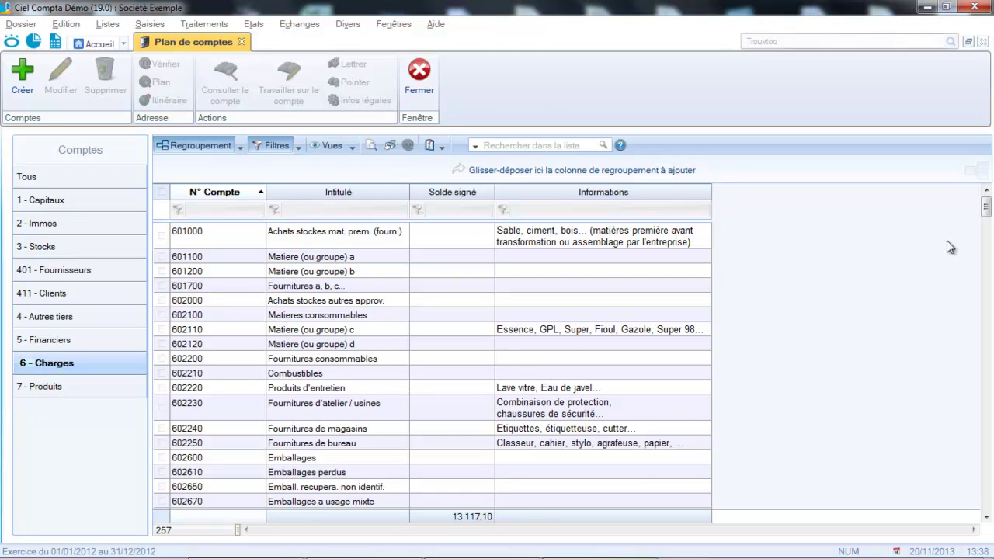
pyautogui.moveTo(986, 205); pyautogui.dragTo(986, 250)
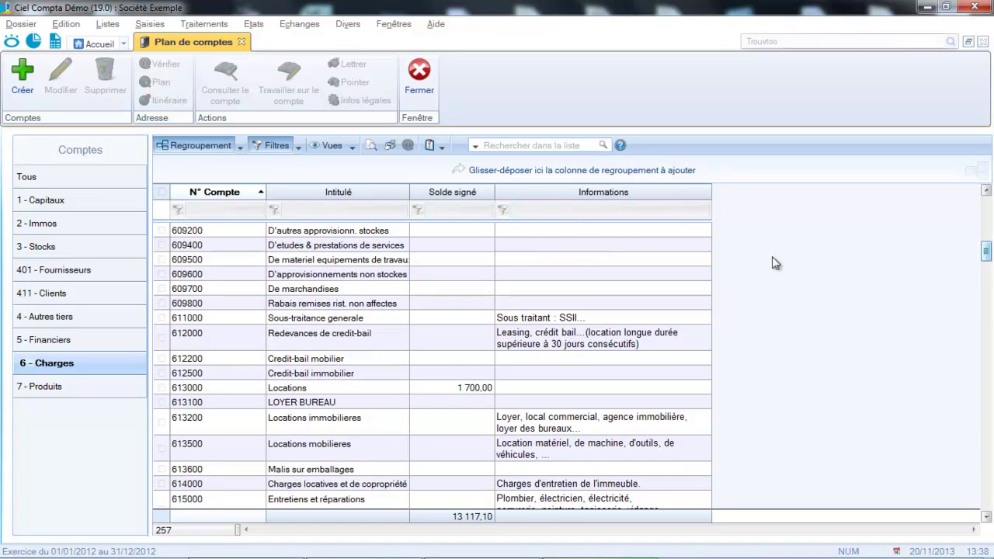
pyautogui.click(365, 401)
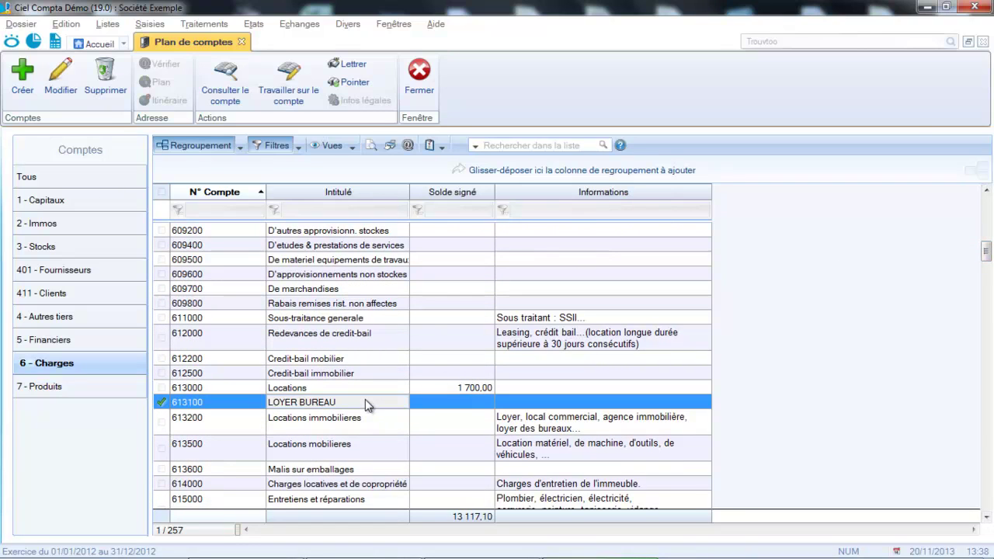
pyautogui.doubleClick(365, 401)
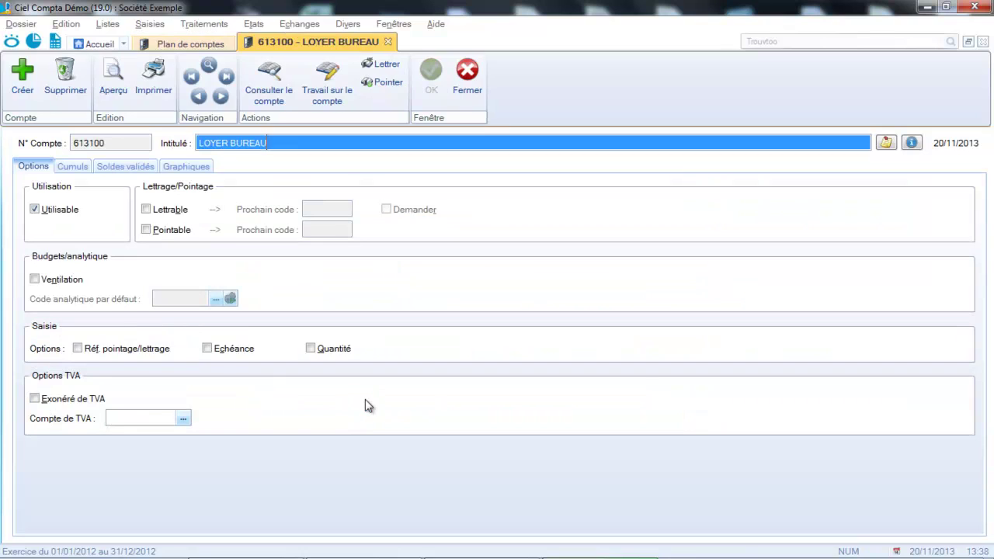
# Step: Assign TVA account 445666 (Taux de tva déductible à 20%) to the LOYER BUREAU account and save it
pyautogui.click(183, 418)
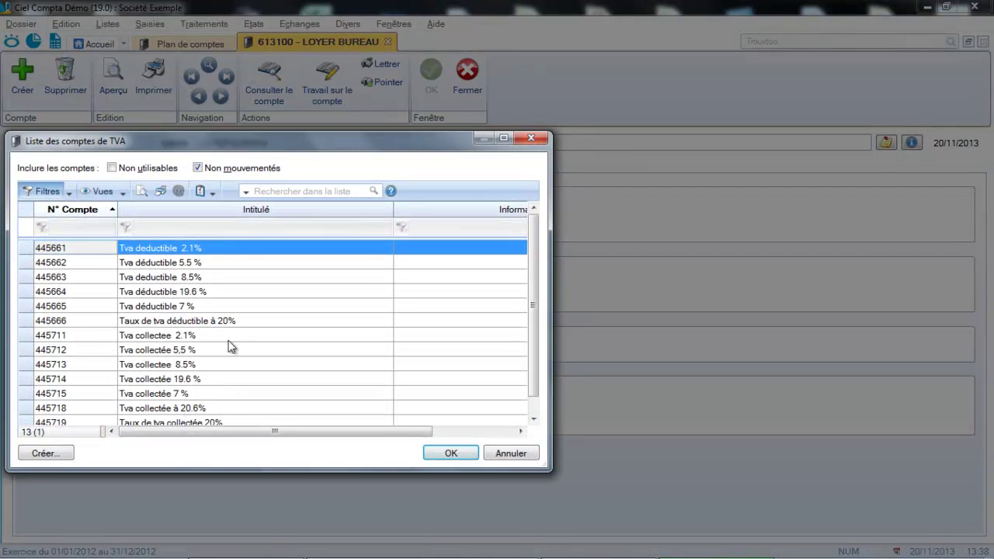
pyautogui.click(156, 322)
pyautogui.click(466, 455)
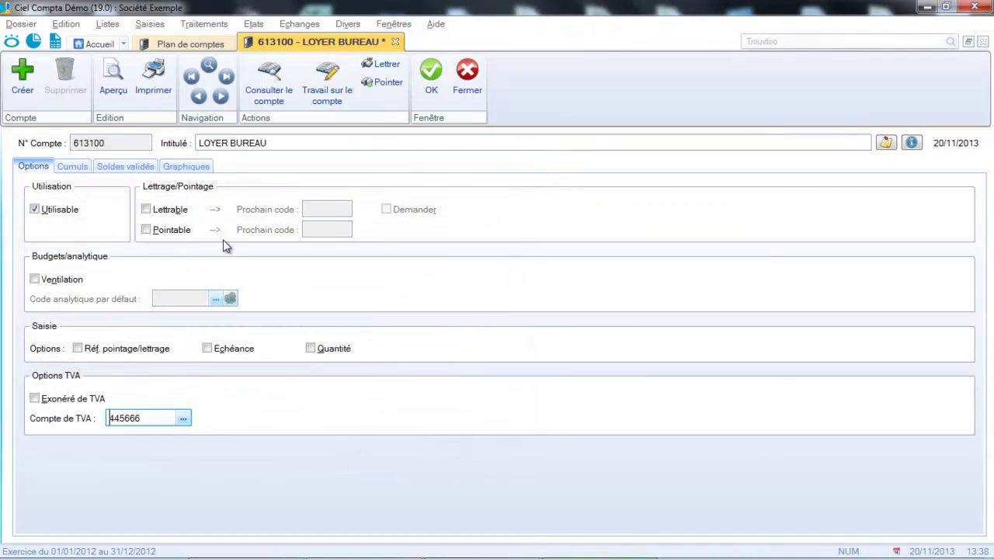
pyautogui.click(431, 86)
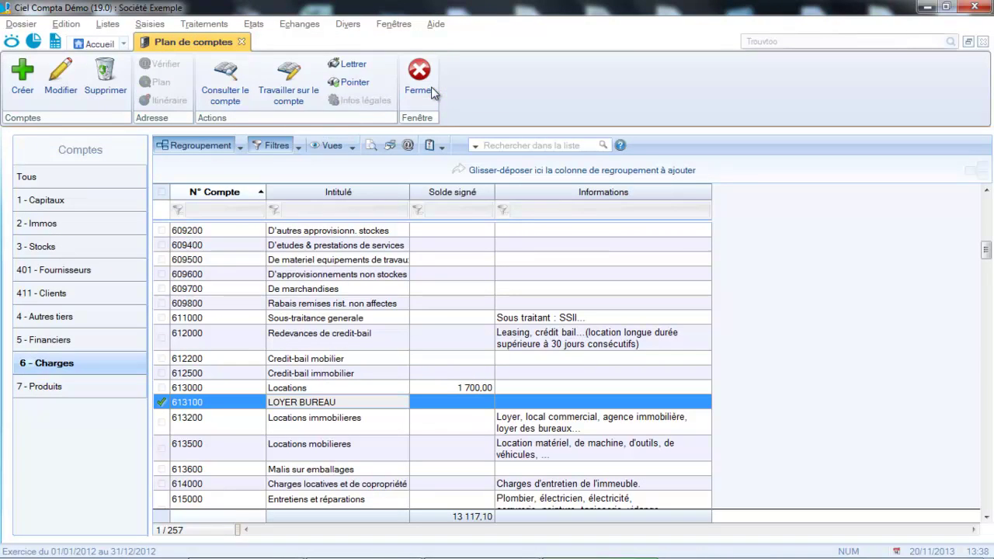
# Step: In the Produits class, assign TVA account 445719 (Taux de tva collectée 20%) to the 706100 Formation CIEL account and save it
pyautogui.click(43, 387)
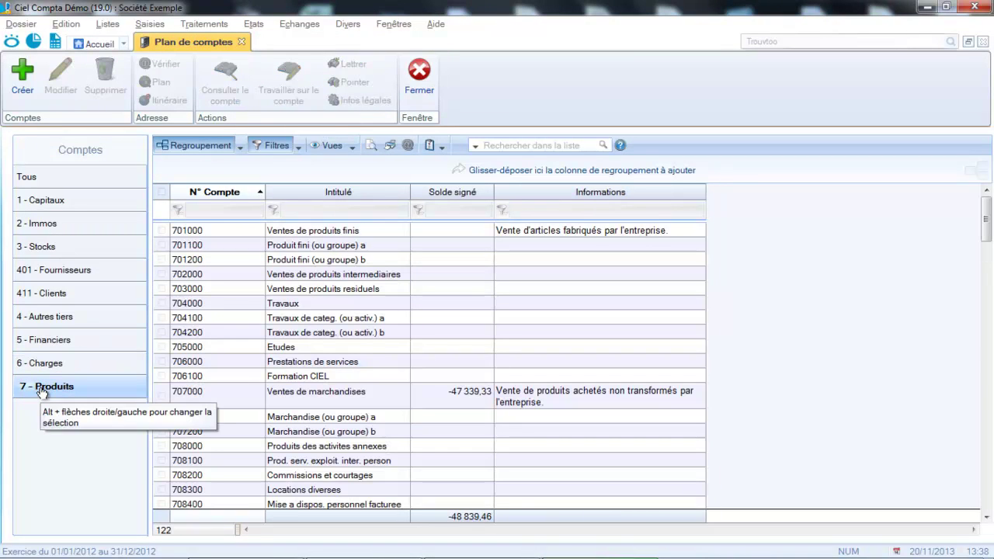
pyautogui.click(378, 375)
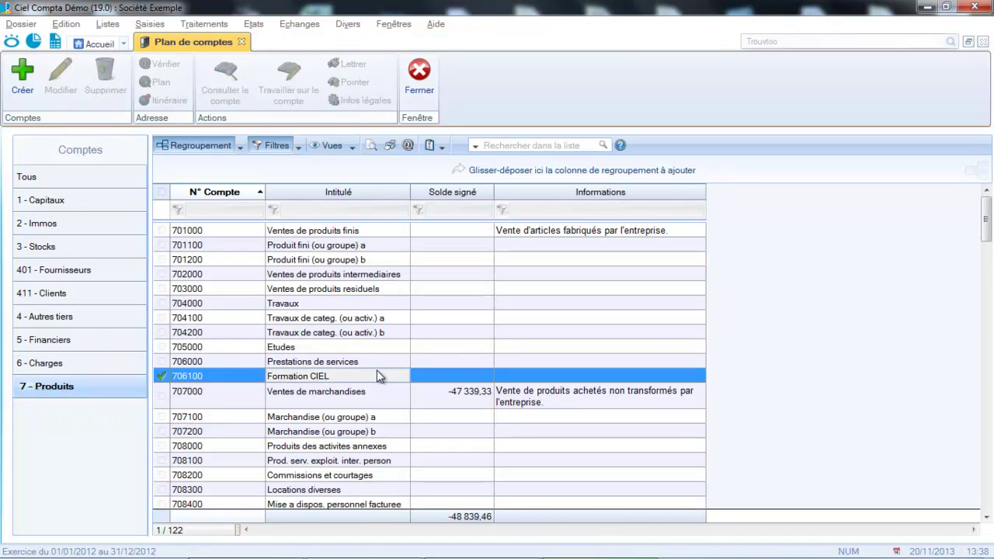
pyautogui.doubleClick(378, 376)
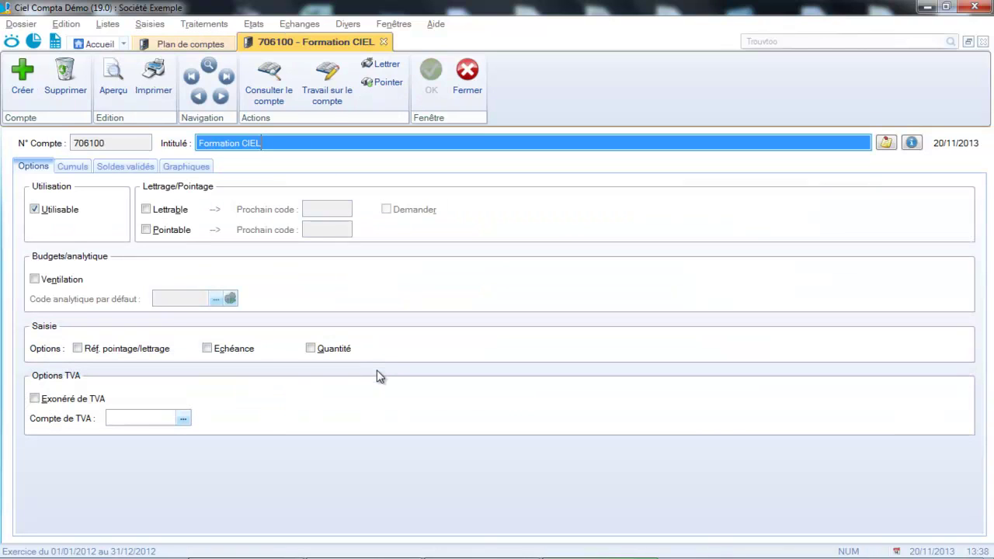
pyautogui.click(185, 418)
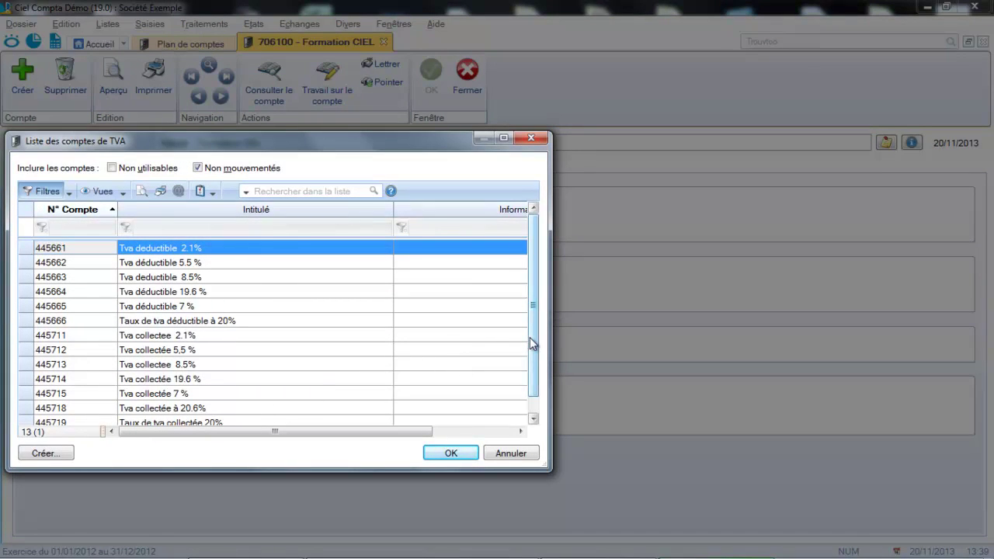
pyautogui.scroll(-1, 529, 337)
pyautogui.click(281, 408)
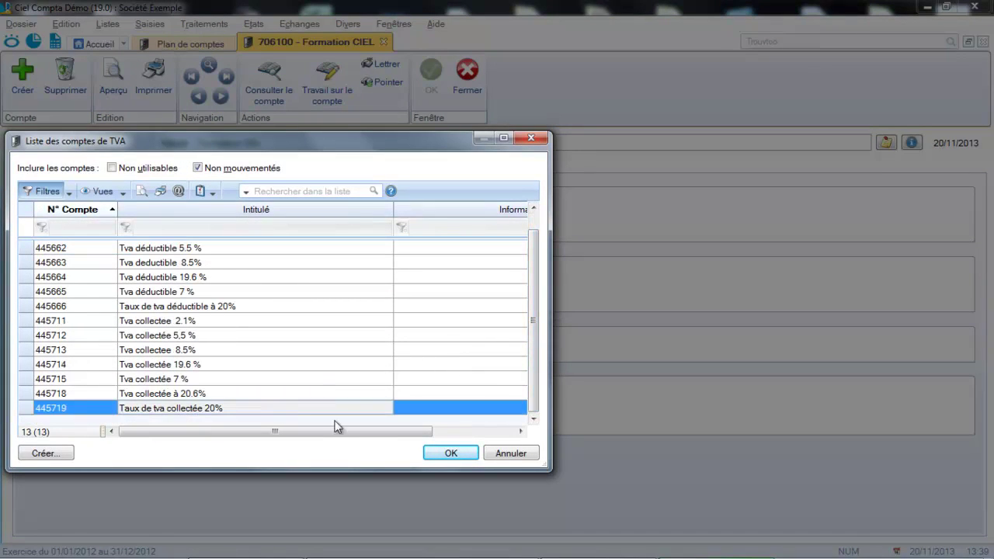
pyautogui.click(447, 454)
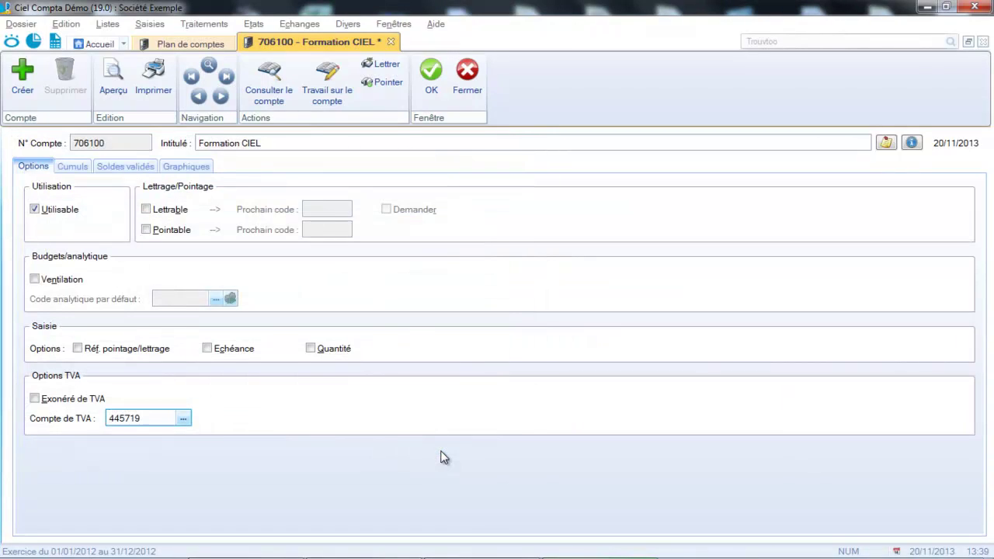
pyautogui.click(432, 77)
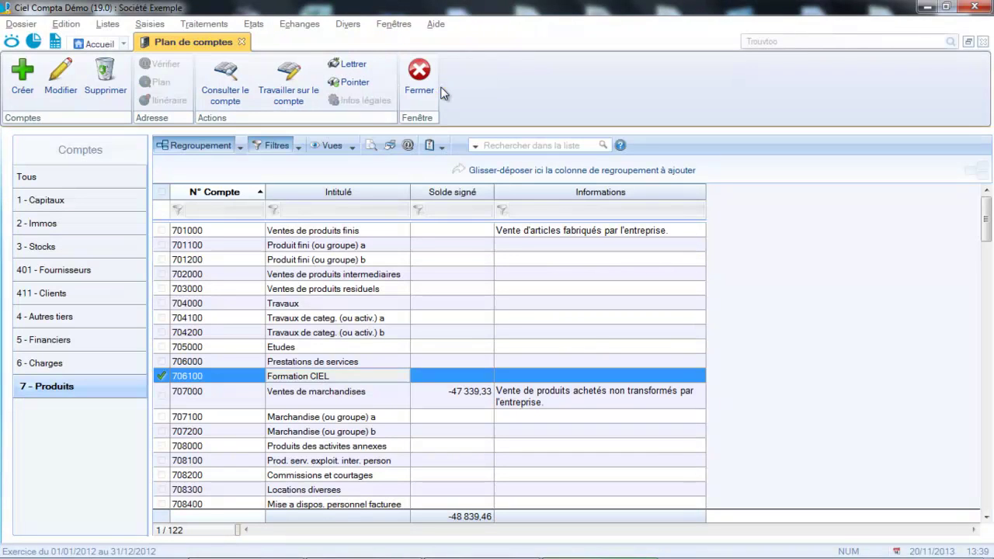